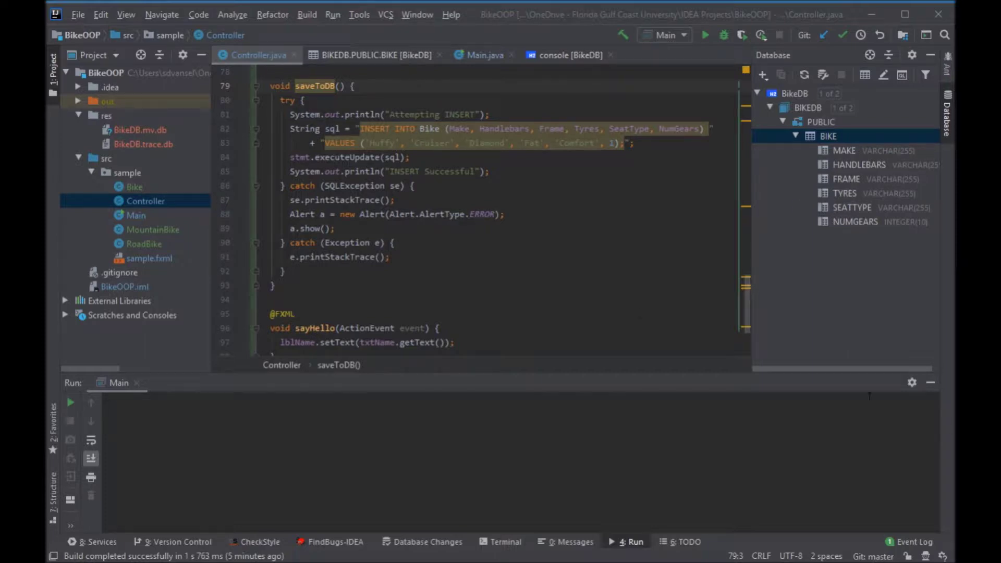
Paste the make, handlebars, frame, tyres, seatType and numGears declarations into saveToDB, then cut the SQL string
key(End)
key(Return)
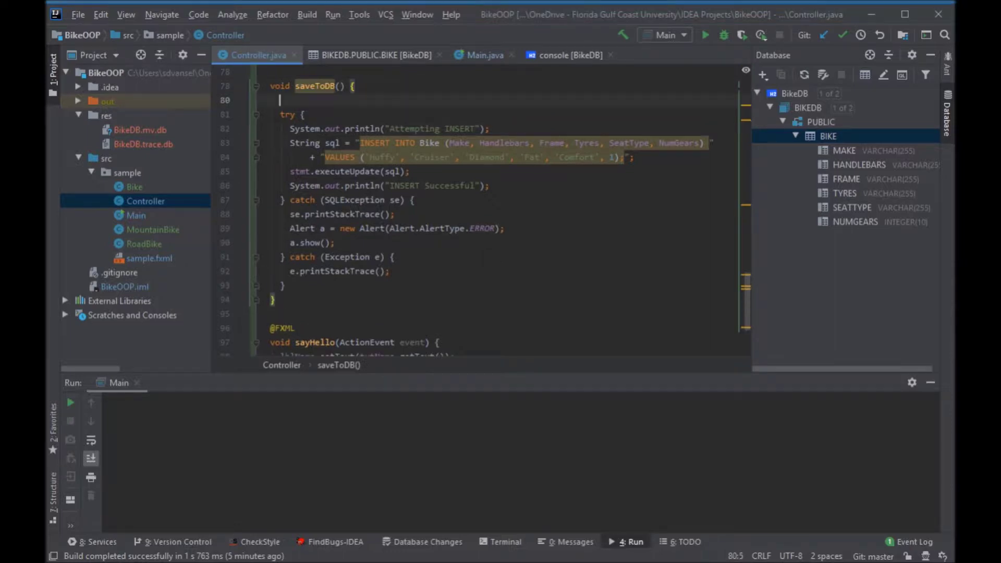
text(String make = "Huffy";     String handlebars = "Cruiser";     String frame = "Diamond";     String tyres = "Fat";     String seatType = "Comfort";     int numGears = 3;)
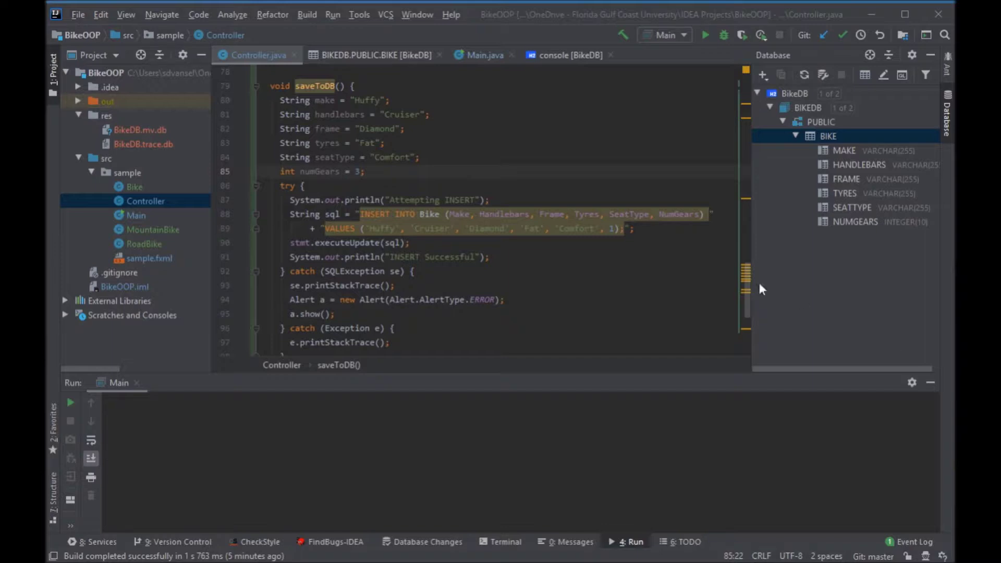
mouse_move(630, 229)
mouse_down()
mouse_move(319, 200)
mouse_move(259, 213)
mouse_up()
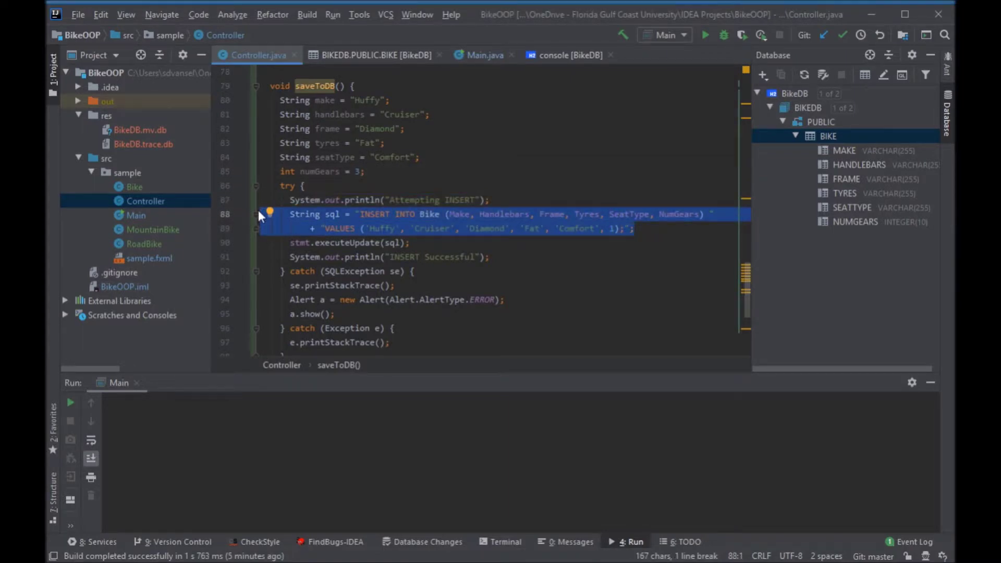
key(ctrl+x)
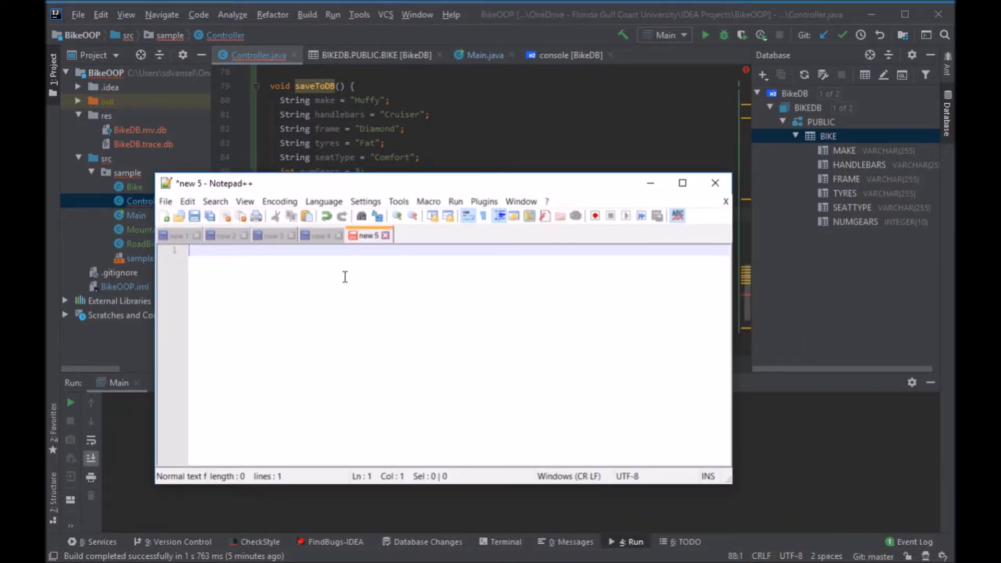
Paste the SQL into Notepad++ and replace Huffy with a "++" placeholder
key(ctrl+v)
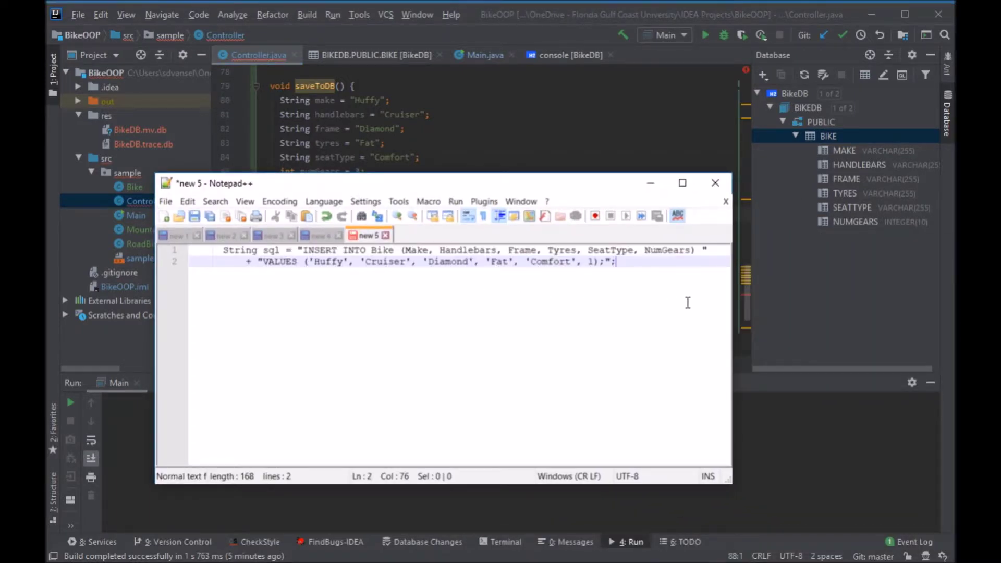
double_click(329, 263)
text(")
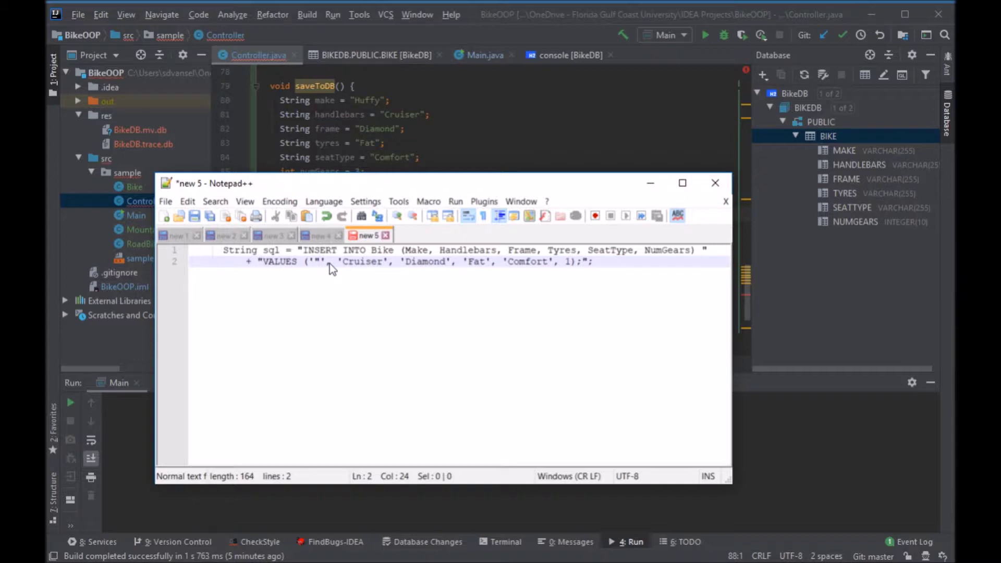
text(++)
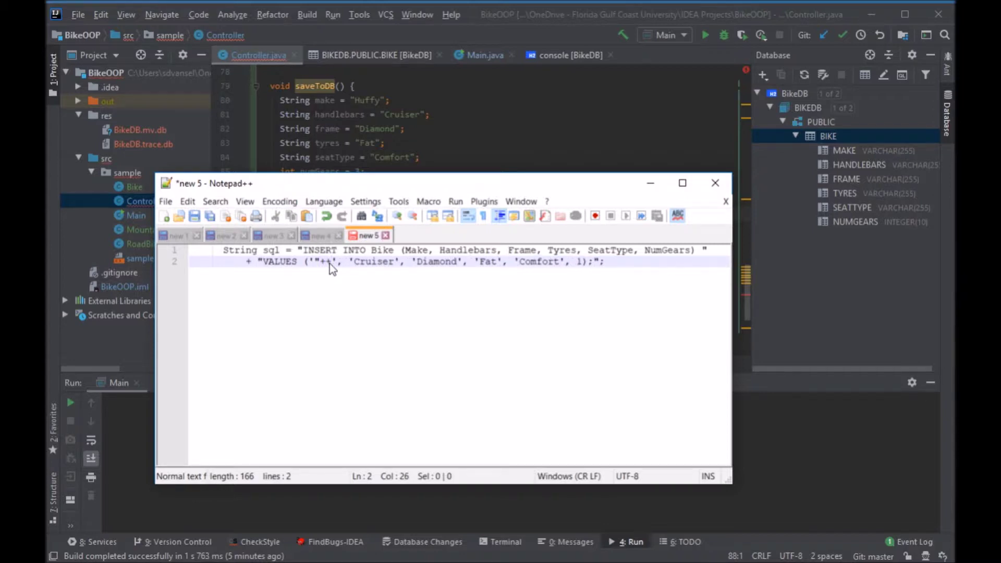
text(")
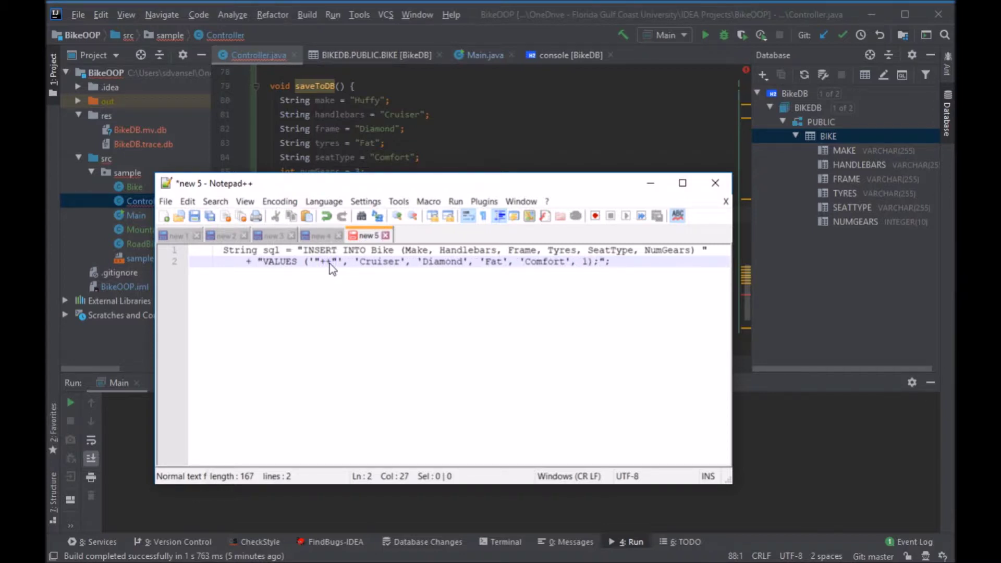
drag(338, 262, 314, 262)
Replace Cruiser, Diamond, Fat and Comfort with the "++" placeholder
double_click(375, 263)
key(ctrl+v)
double_click(426, 263)
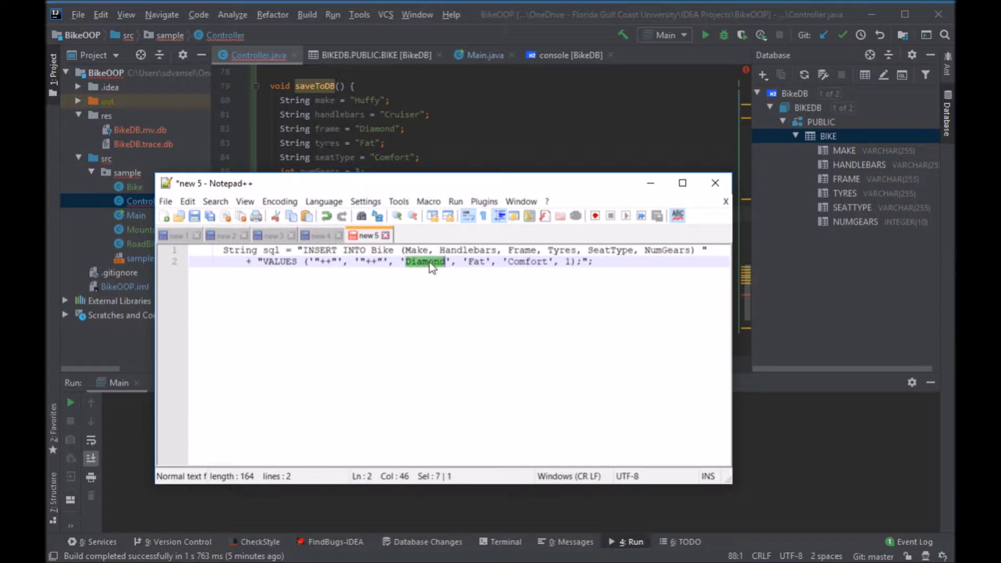
key(ctrl+v)
double_click(460, 263)
key(ctrl+v)
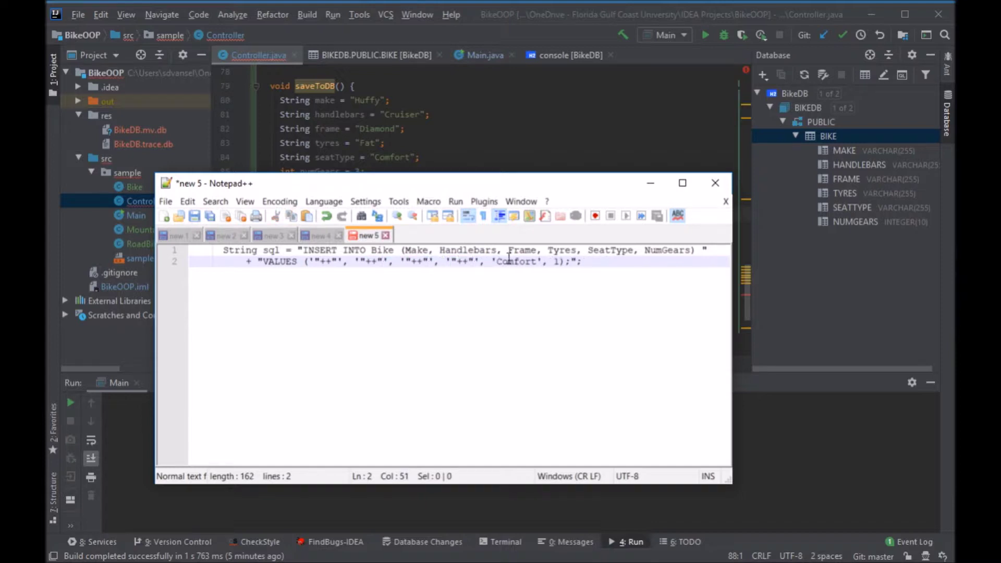
double_click(508, 262)
key(ctrl+v)
Replace the numeric value 1 with a placeholder and select the rewritten statement
click(534, 264)
key(Delete)
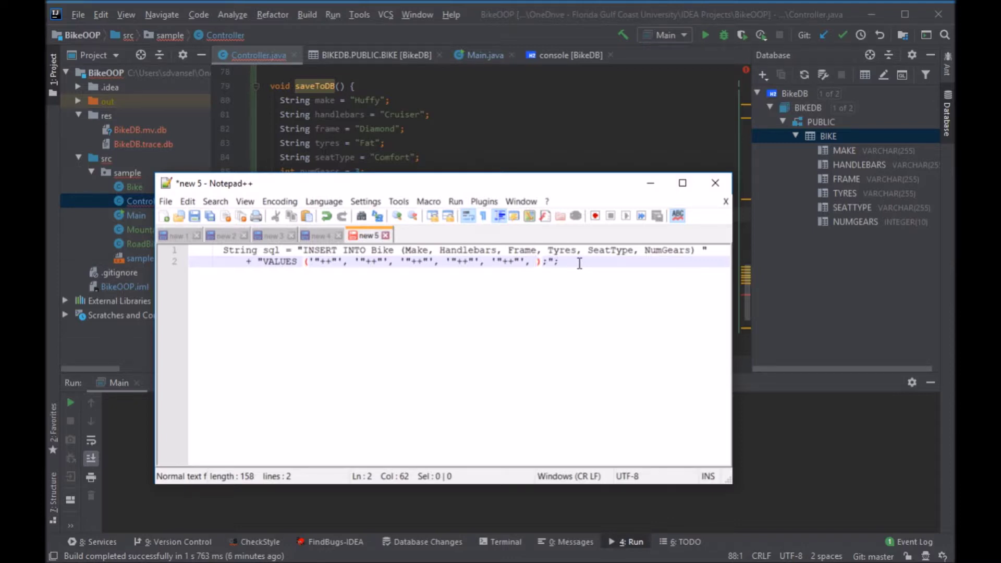
text("++")
drag(590, 264, 164, 258)
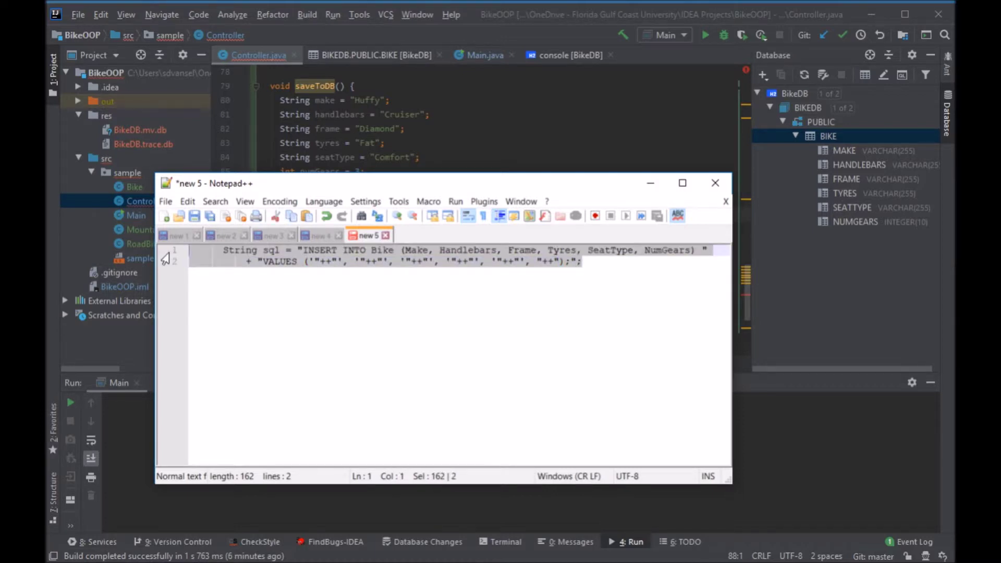
Paste the rewritten SQL string onto line 88 and mark make's spot in VALUES
key(alt+Tab)
click(303, 213)
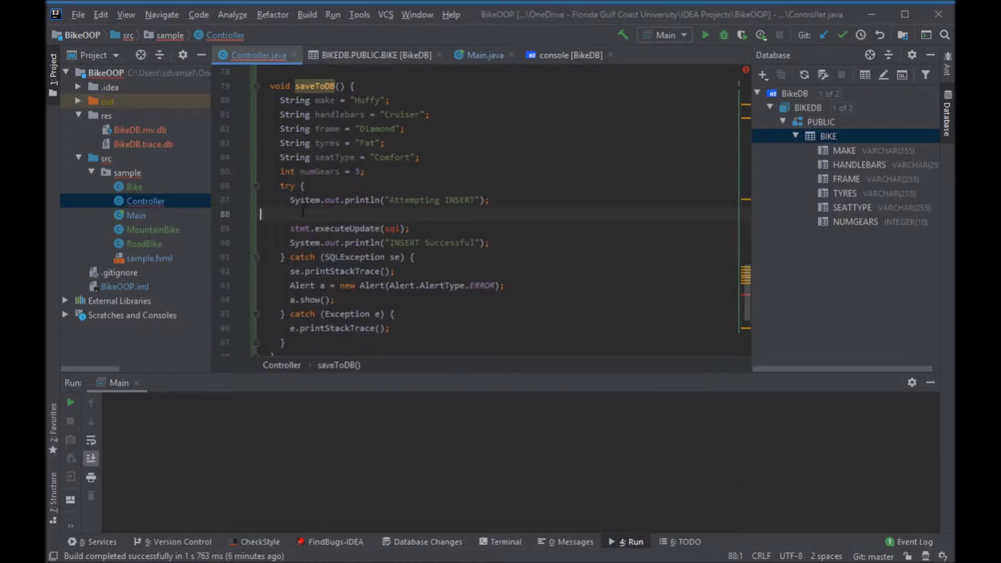
key(ctrl+v)
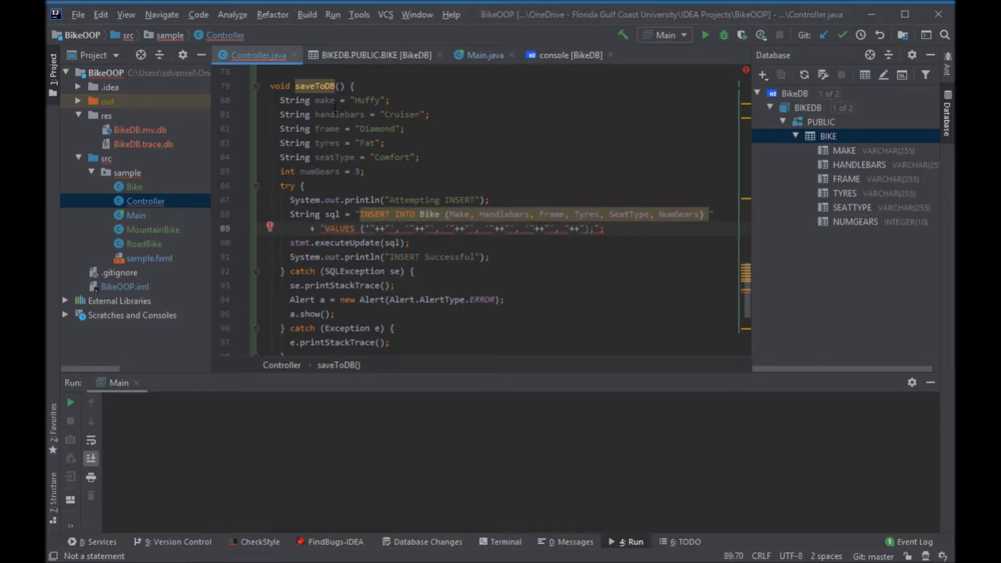
double_click(324, 101)
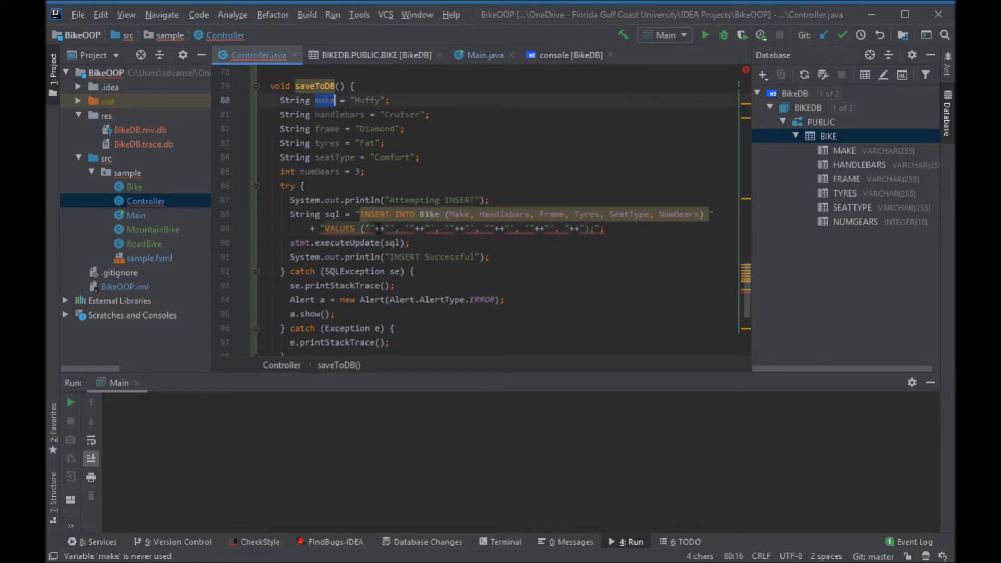
click(377, 228)
text(make)
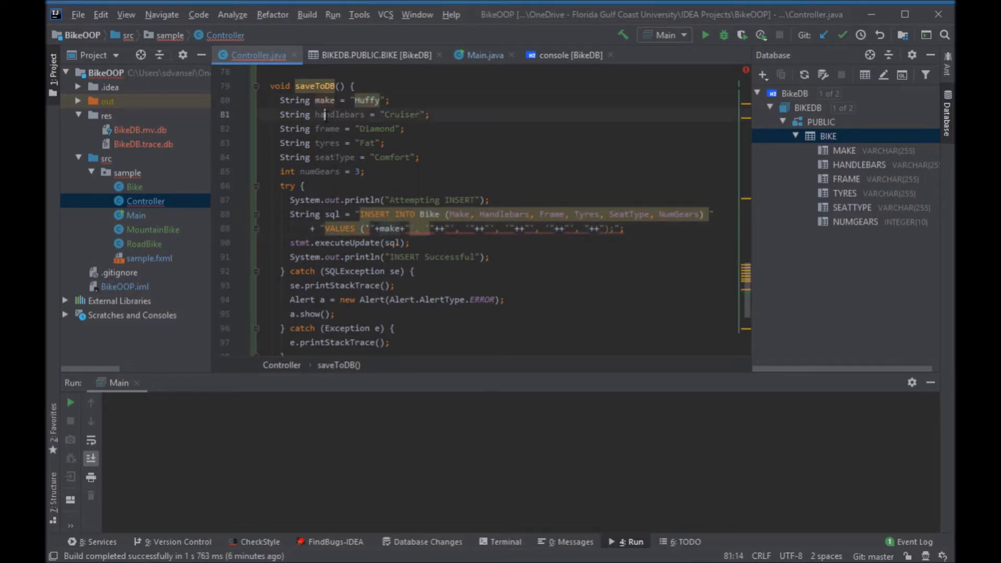
Insert handlebars and frame as the second and third VALUES entries
double_click(327, 115)
key(ctrl+c)
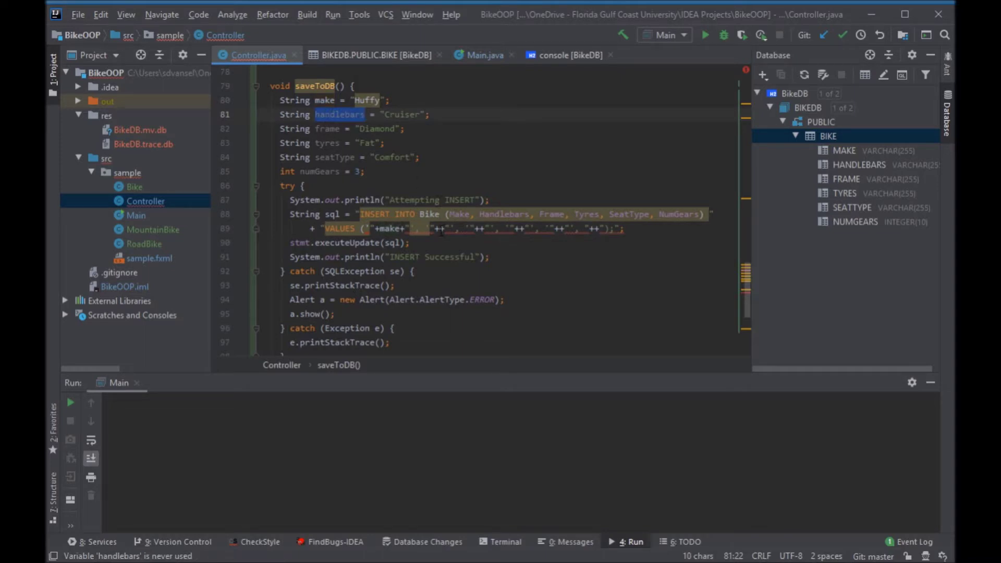
click(440, 229)
key(ctrl+v)
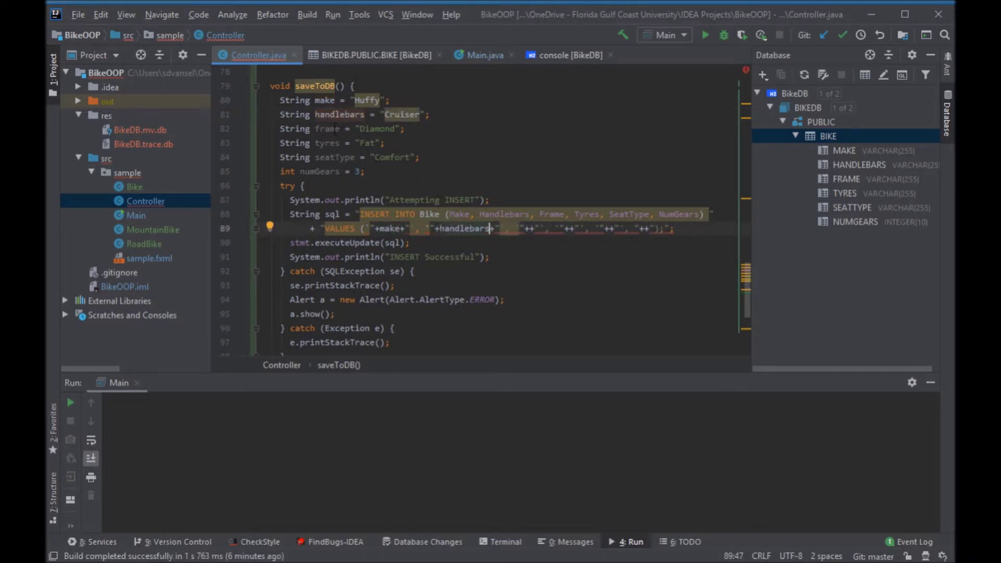
double_click(328, 129)
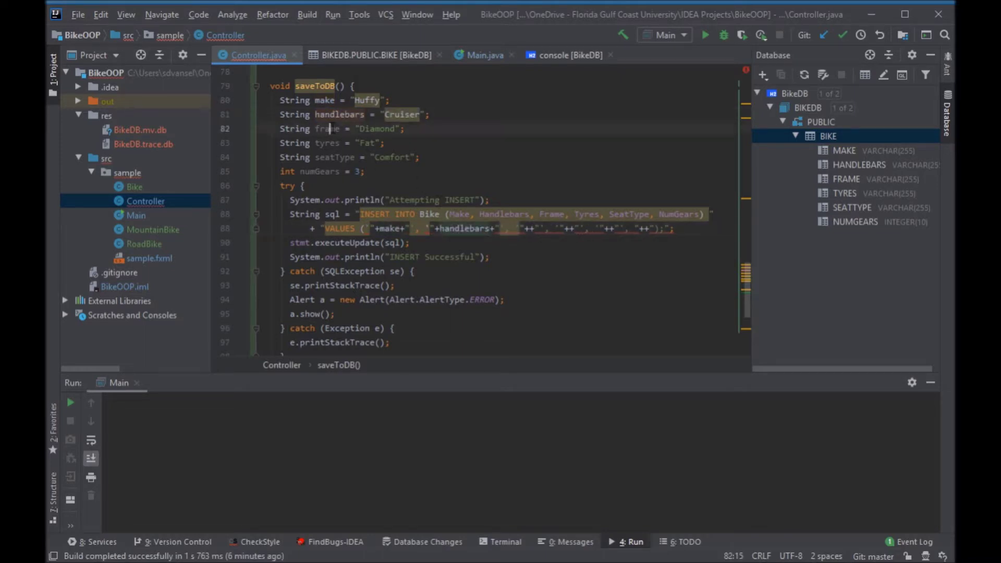
key(ctrl+c)
click(527, 229)
key(ctrl+v)
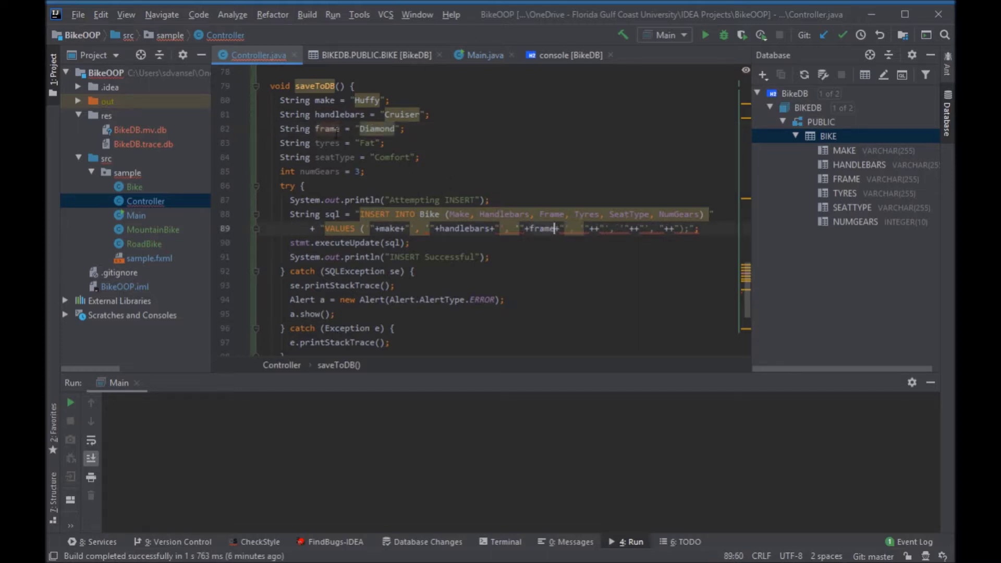
Insert tyres and seatType as the fourth and fifth VALUES entries
click(329, 143)
double_click(329, 143)
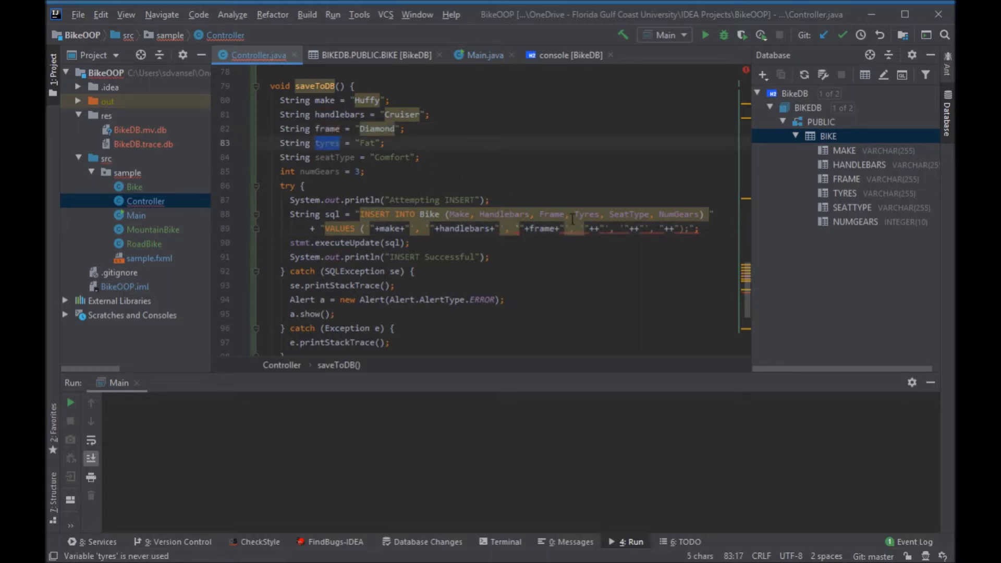
key(ctrl+c)
click(594, 228)
key(ctrl+v)
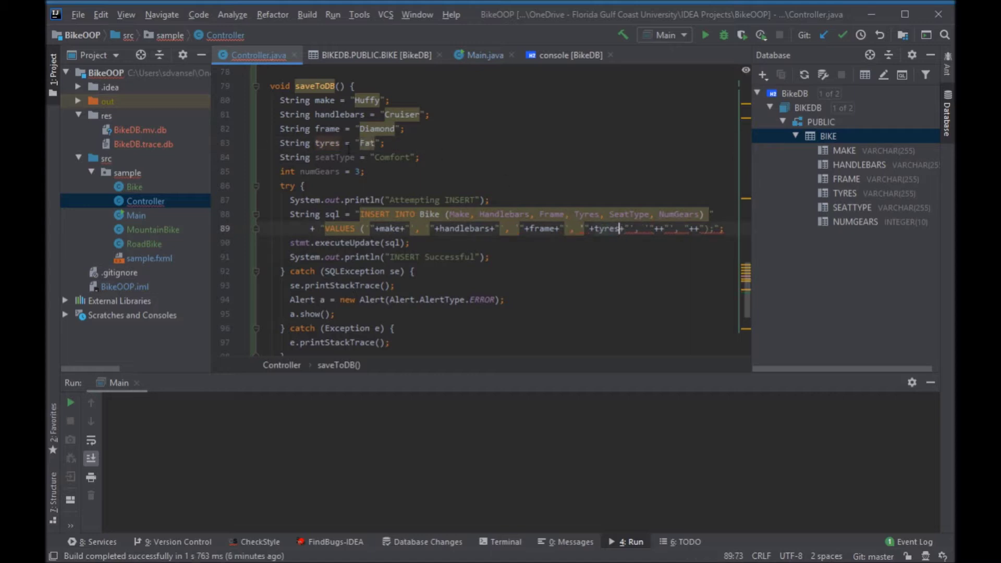
click(335, 158)
double_click(335, 157)
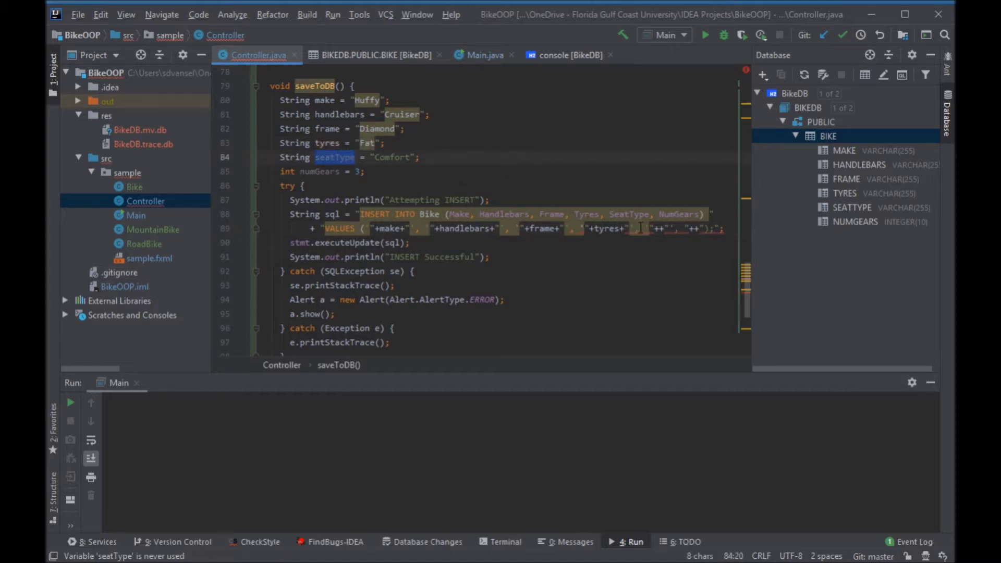
key(ctrl+c)
click(658, 228)
key(ctrl+v)
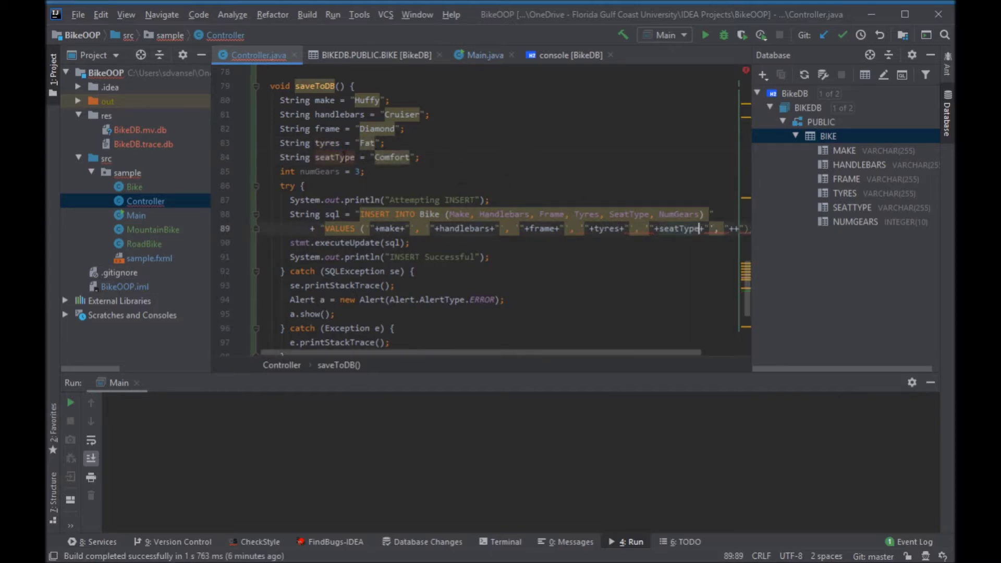
Insert numGears as the last VALUES entry
double_click(320, 171)
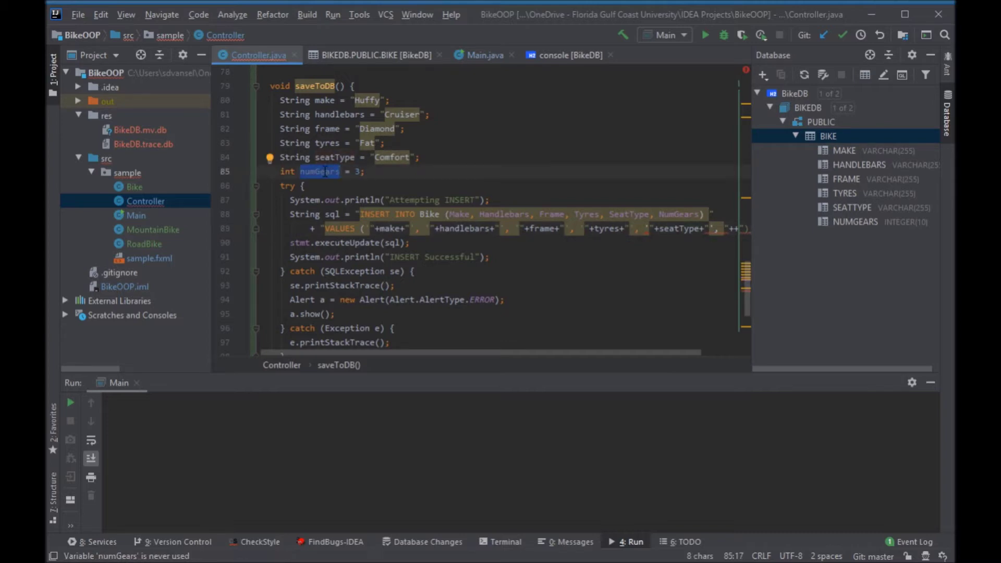
key(ctrl+c)
click(733, 228)
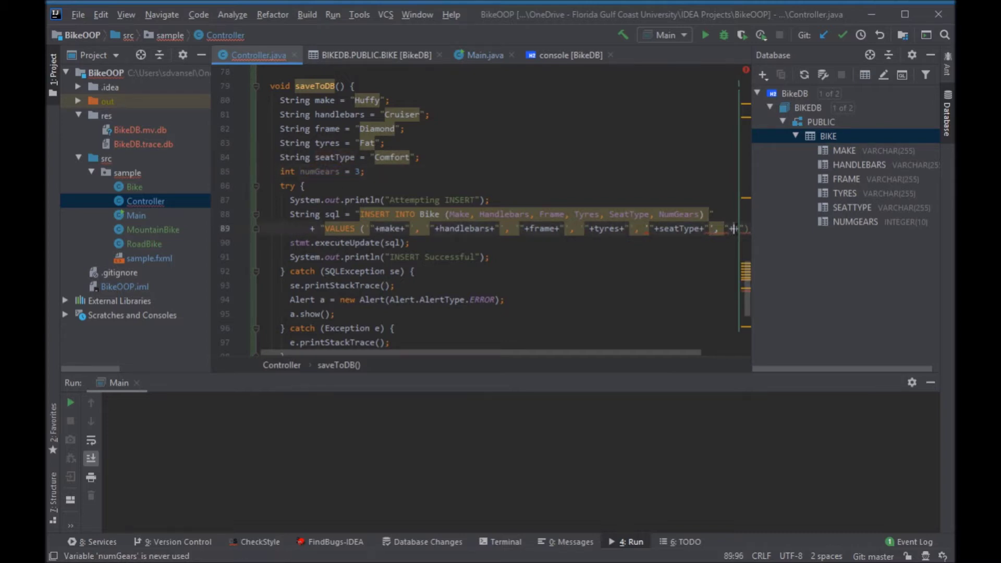
key(ctrl+v)
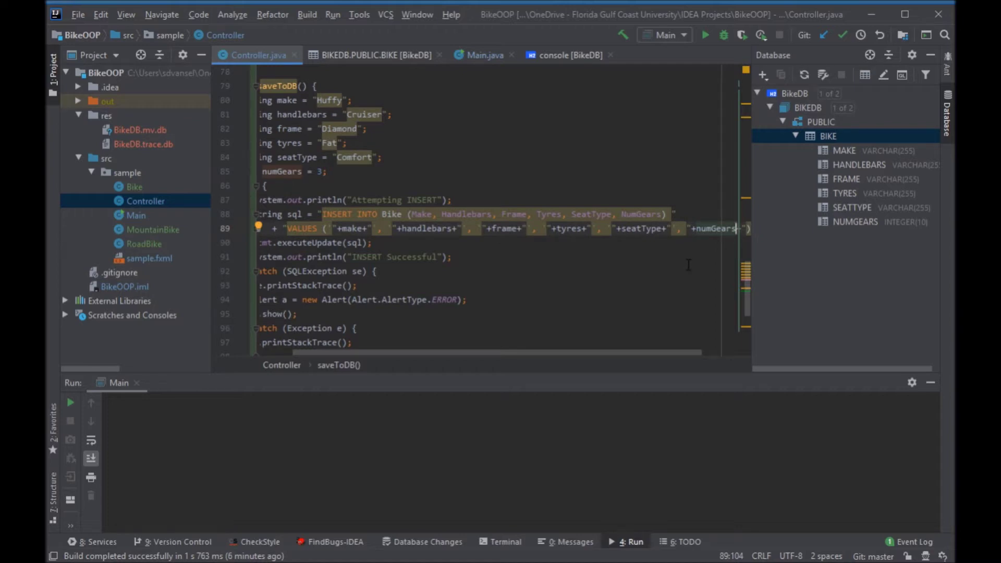
key(Left)
key(Left)
key(Left)
key(Left)
key(Left)
key(Left)
key(Left)
key(Left)
key(Left)
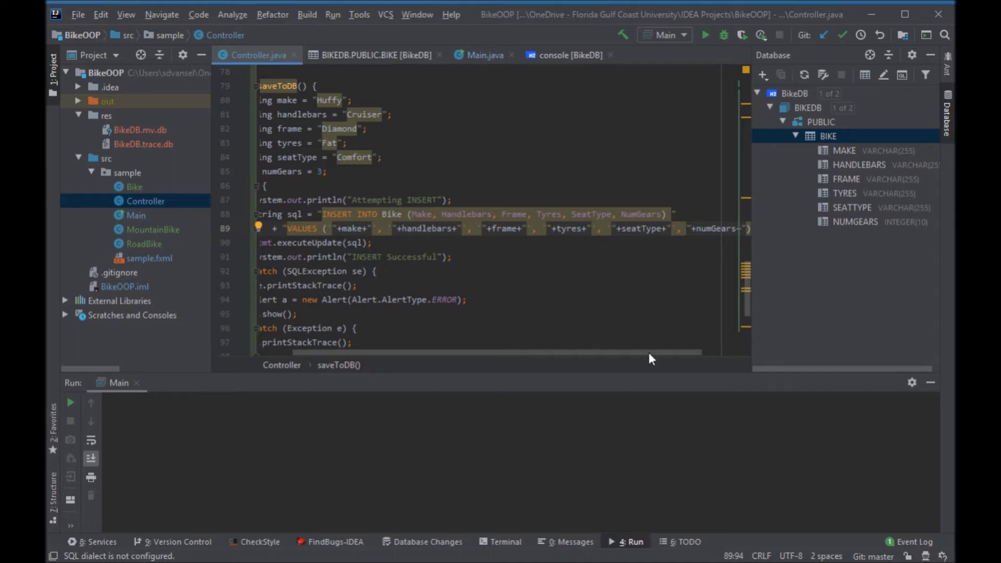
drag(648, 352, 684, 352)
click(723, 229)
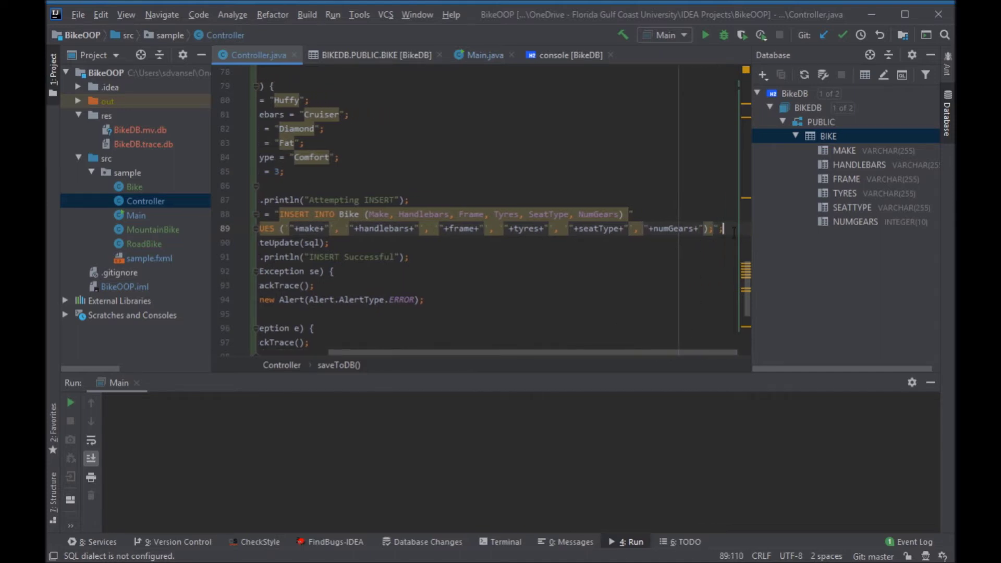
Print sql with a sout line, run Main, stop it, and open the BIKE table
key(Return)
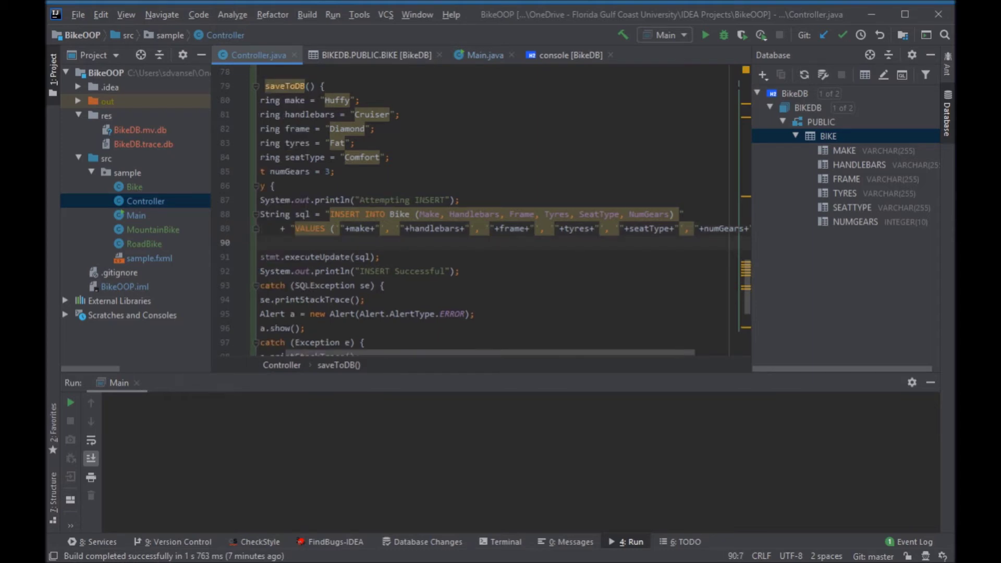
text(sout)
key(Return)
text(System.out.println(s)
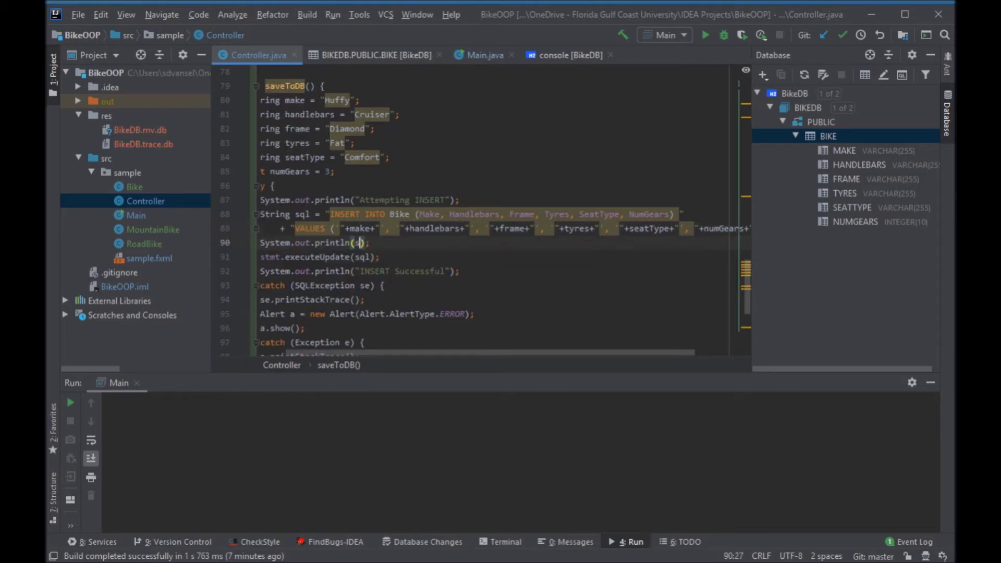
text(ql)
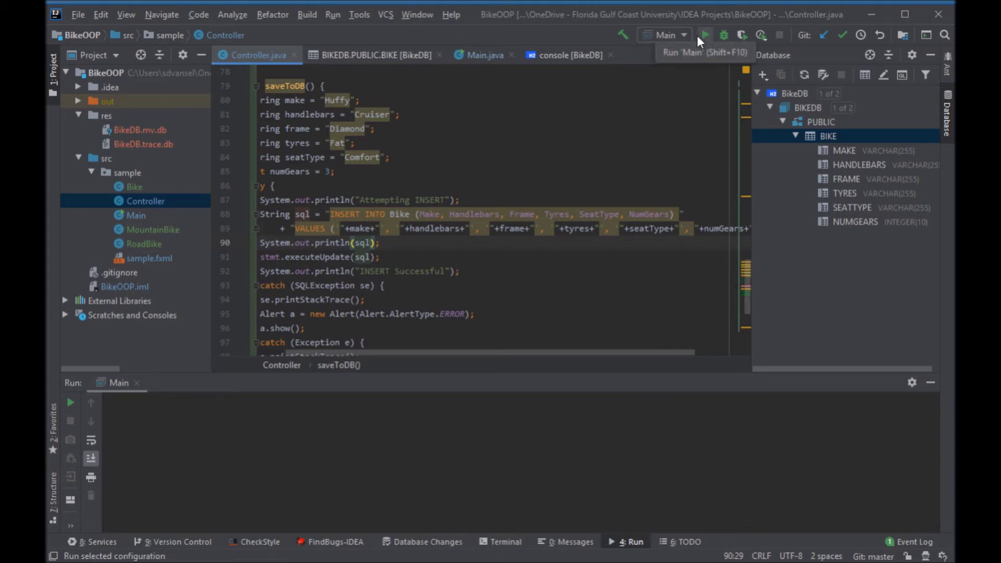
click(697, 37)
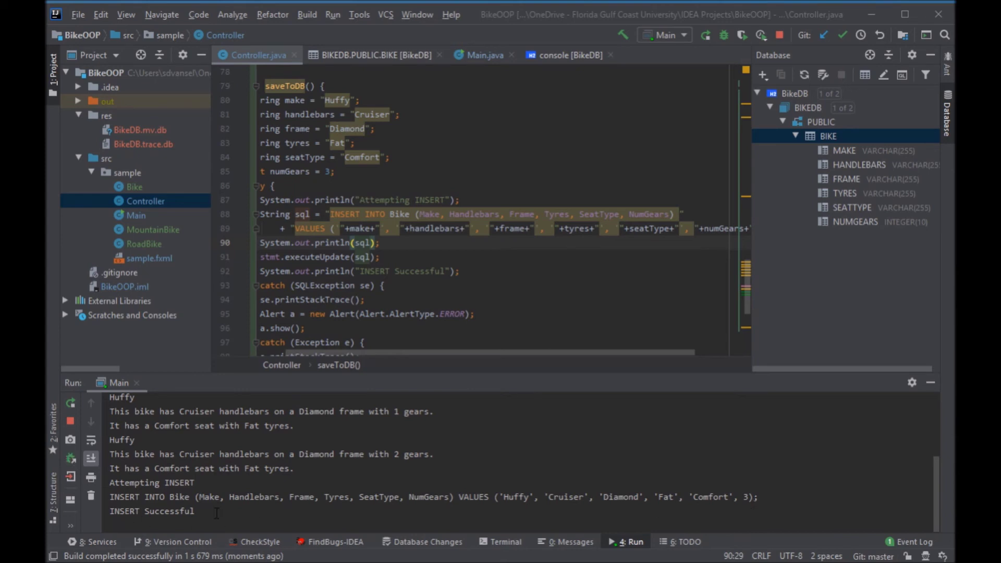
click(776, 36)
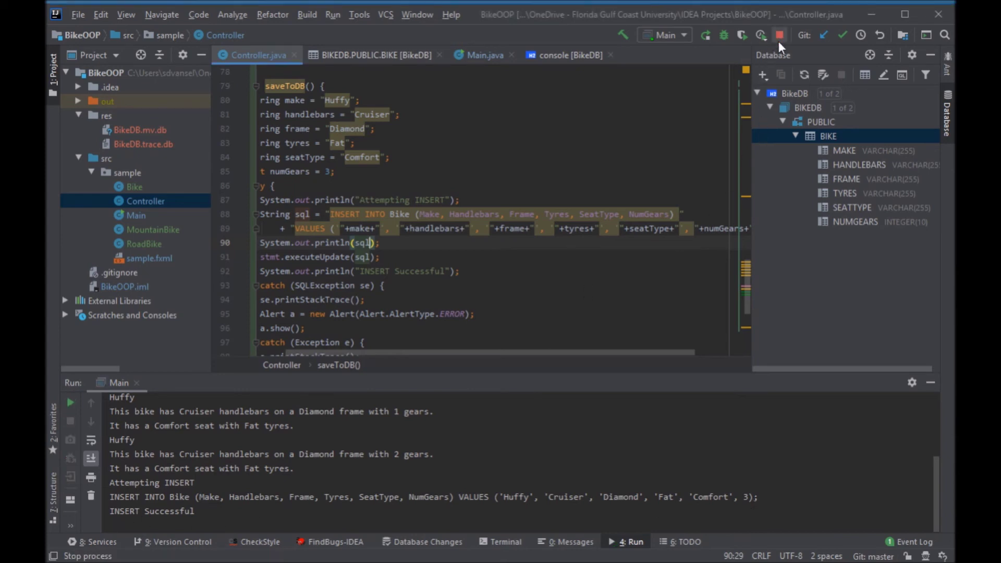
double_click(809, 137)
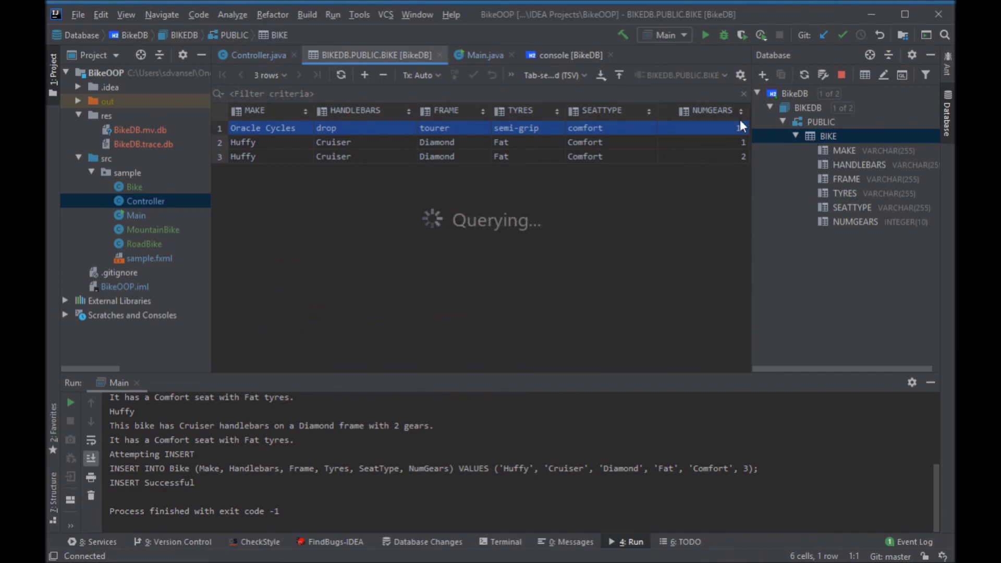